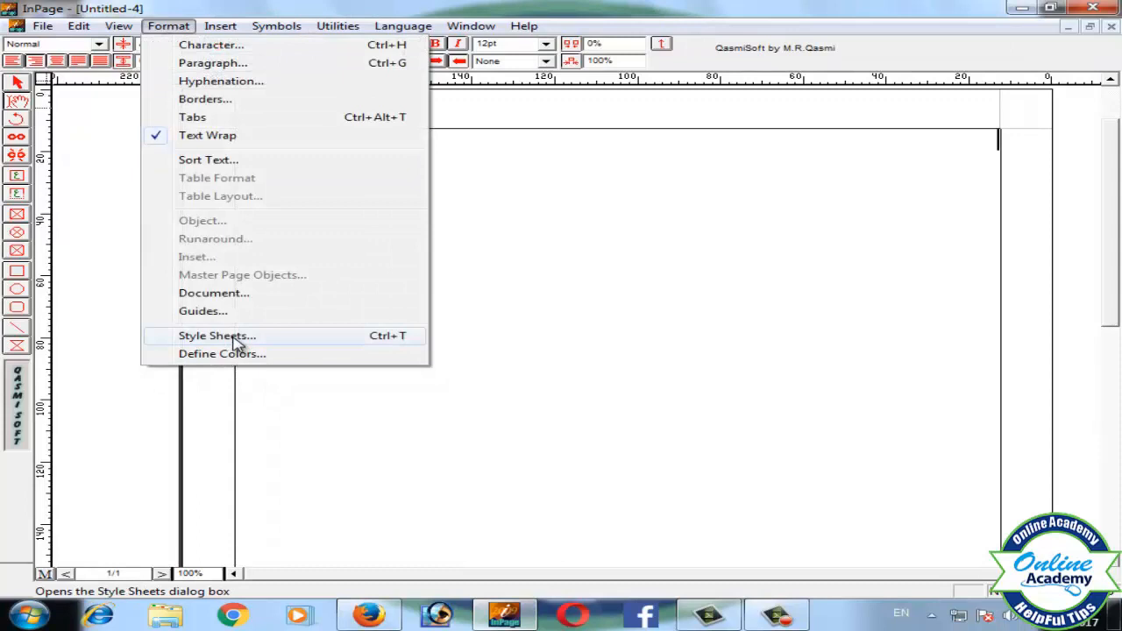
Create a new style sheet and name it with a person's first name
left_click(217, 336)
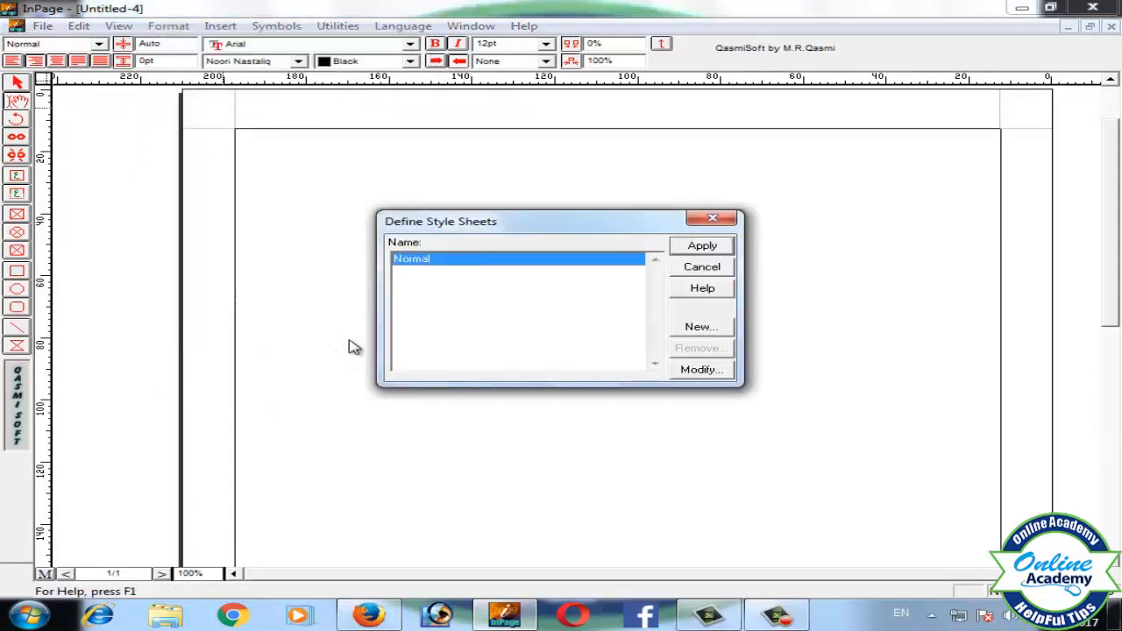
left_click(693, 332)
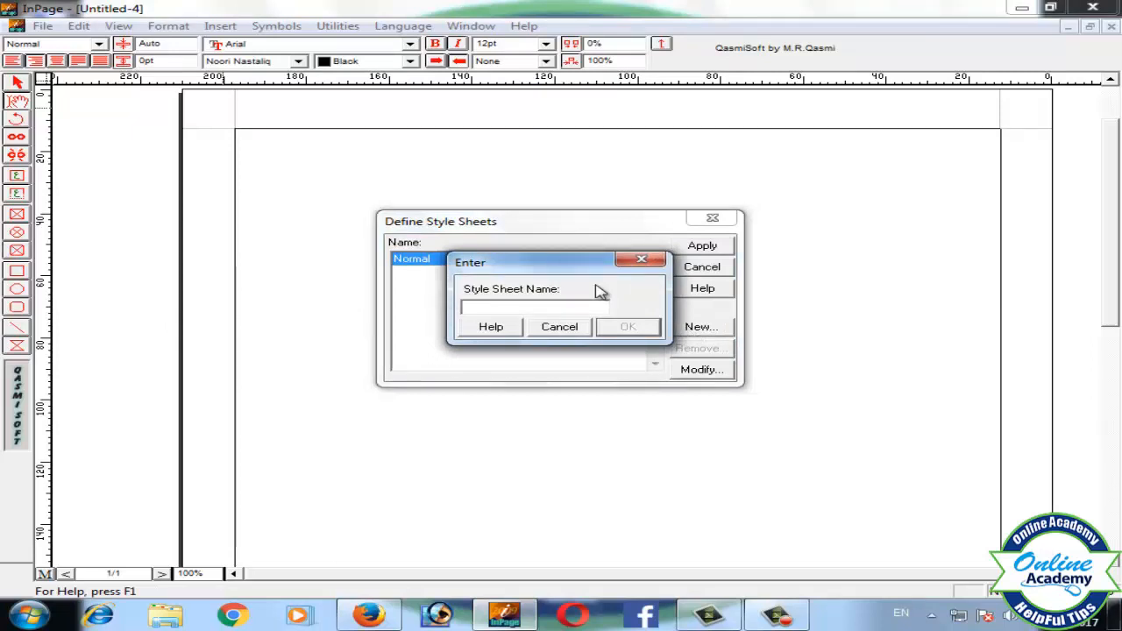
type("usman")
left_click(628, 326)
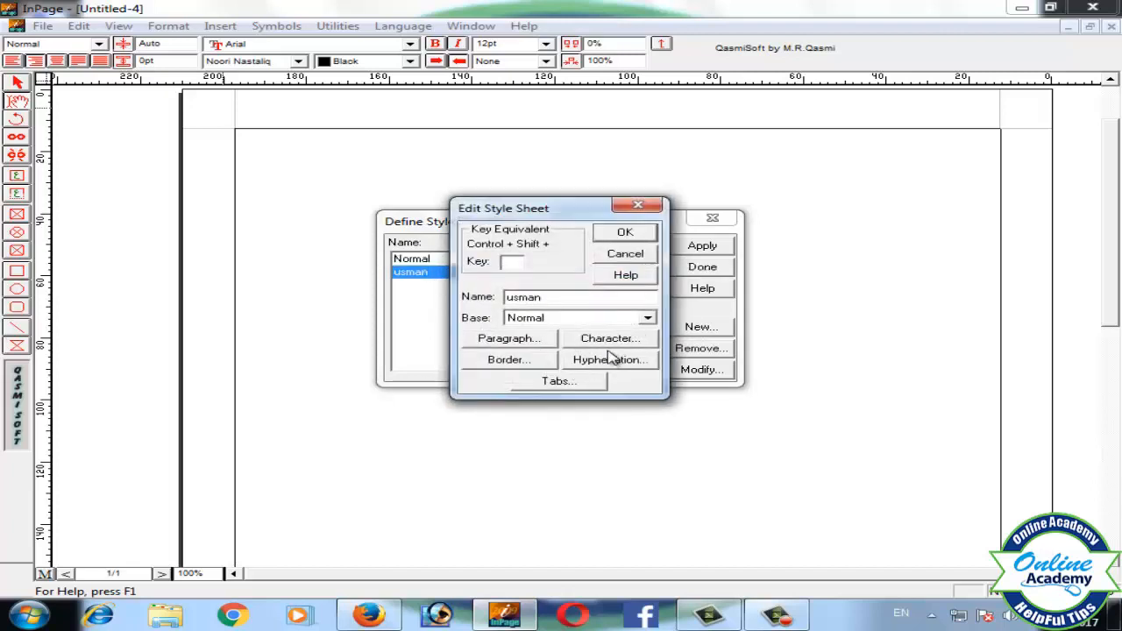
Set the new style sheet's character size to 24pt and its color to Green
left_click(611, 342)
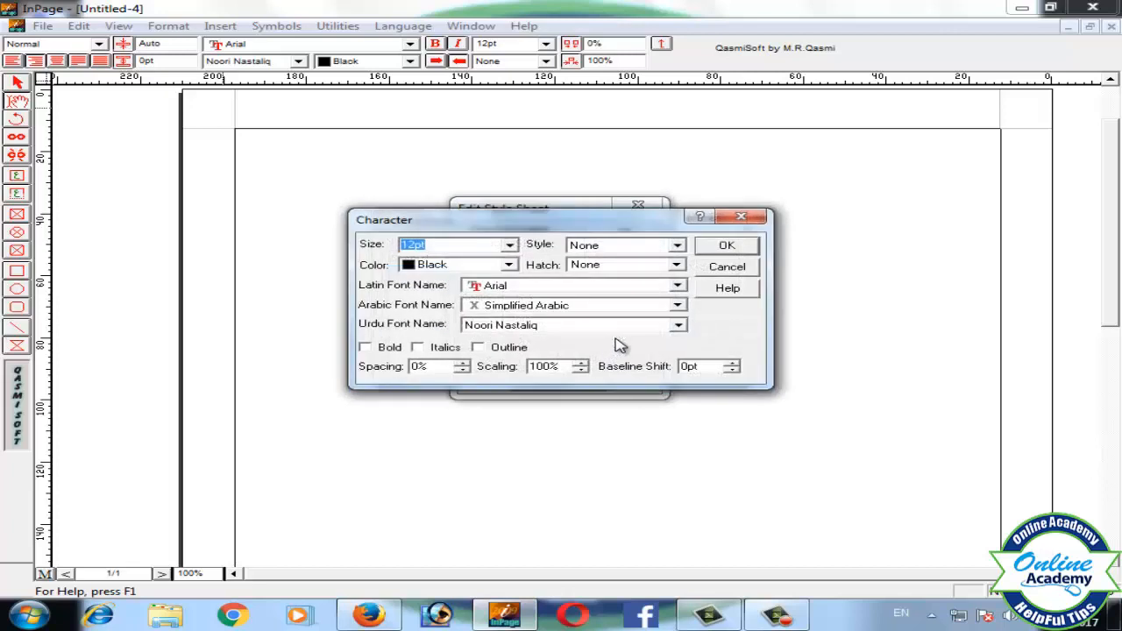
left_click(509, 246)
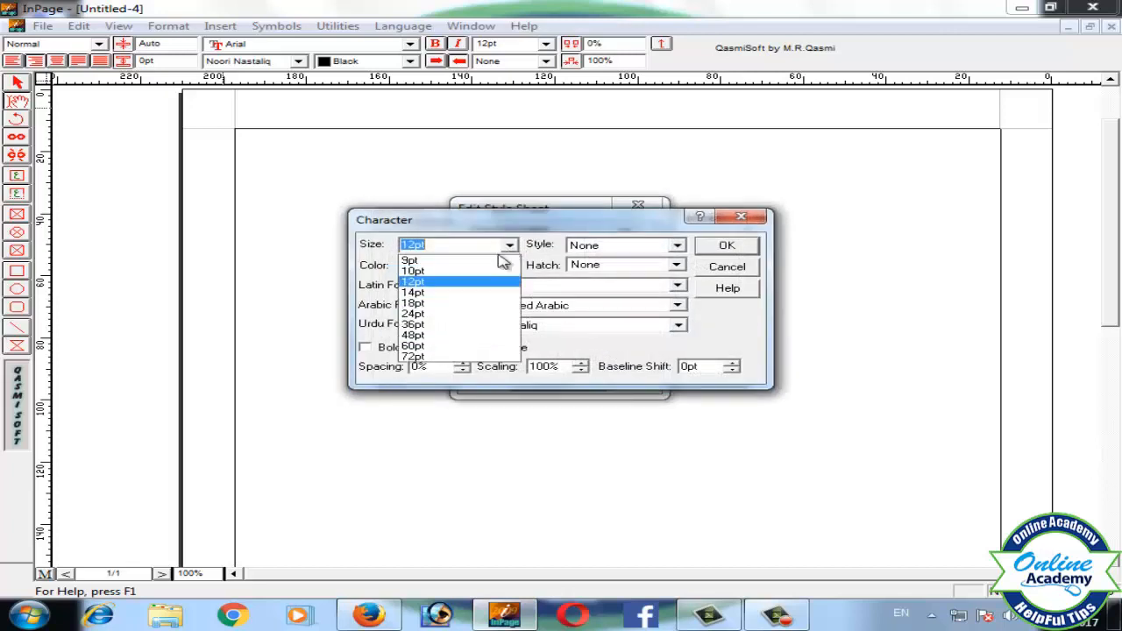
left_click(425, 314)
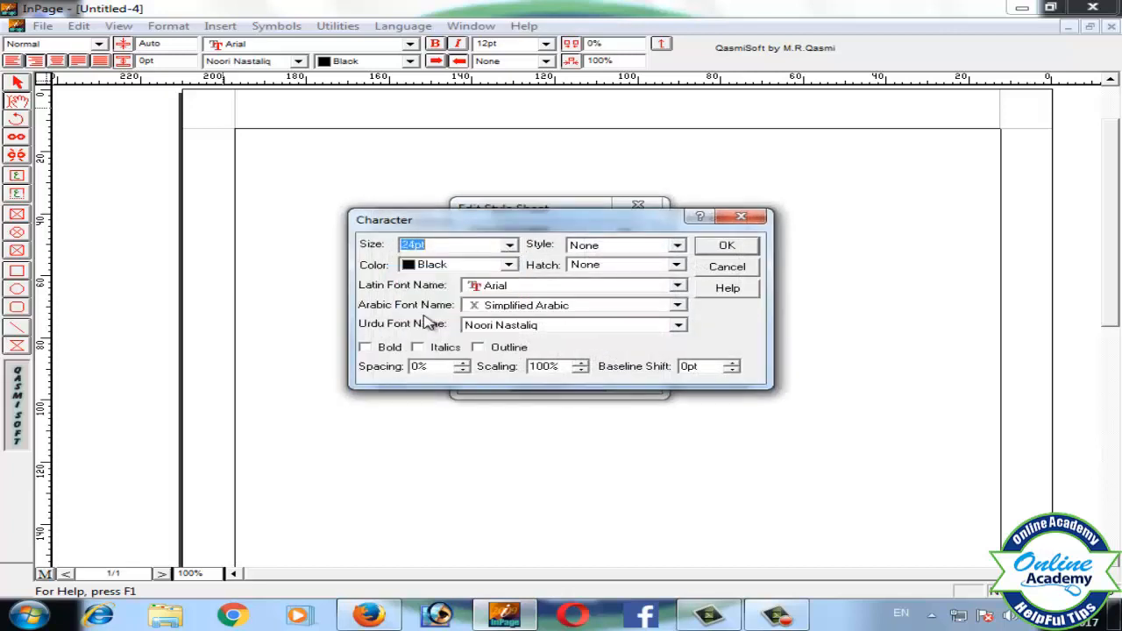
left_click(508, 264)
left_click(512, 319)
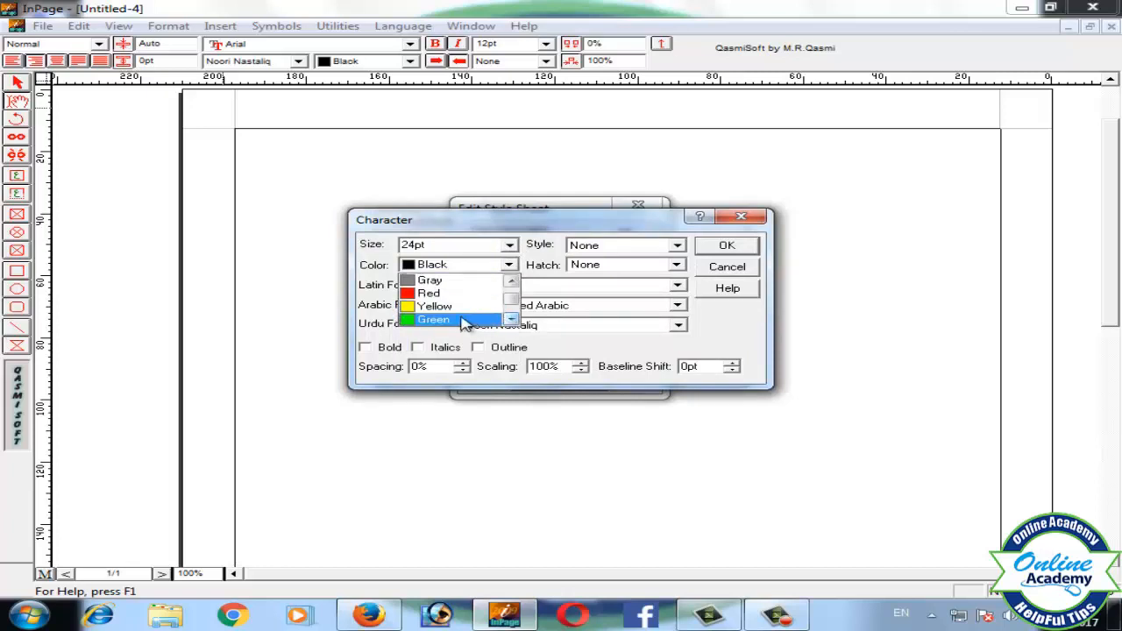
left_click(463, 321)
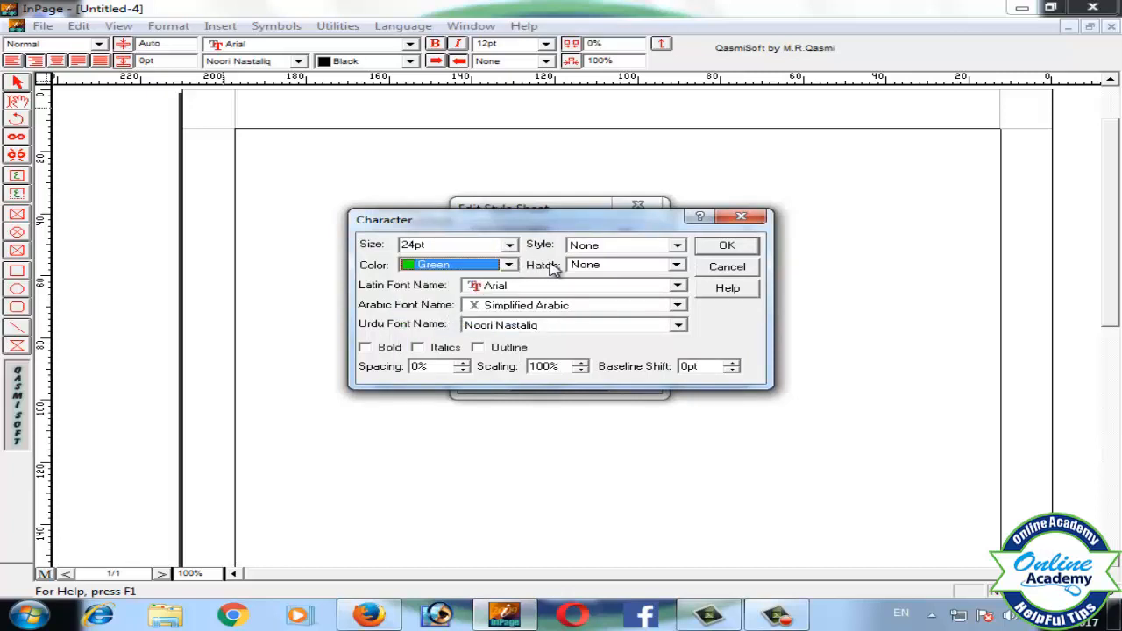
Set the style's Urdu font to Bombay Black, enable Bold and Italics, and accept the character settings
left_click(679, 325)
left_click_drag(679, 386, 682, 383)
left_click(574, 374)
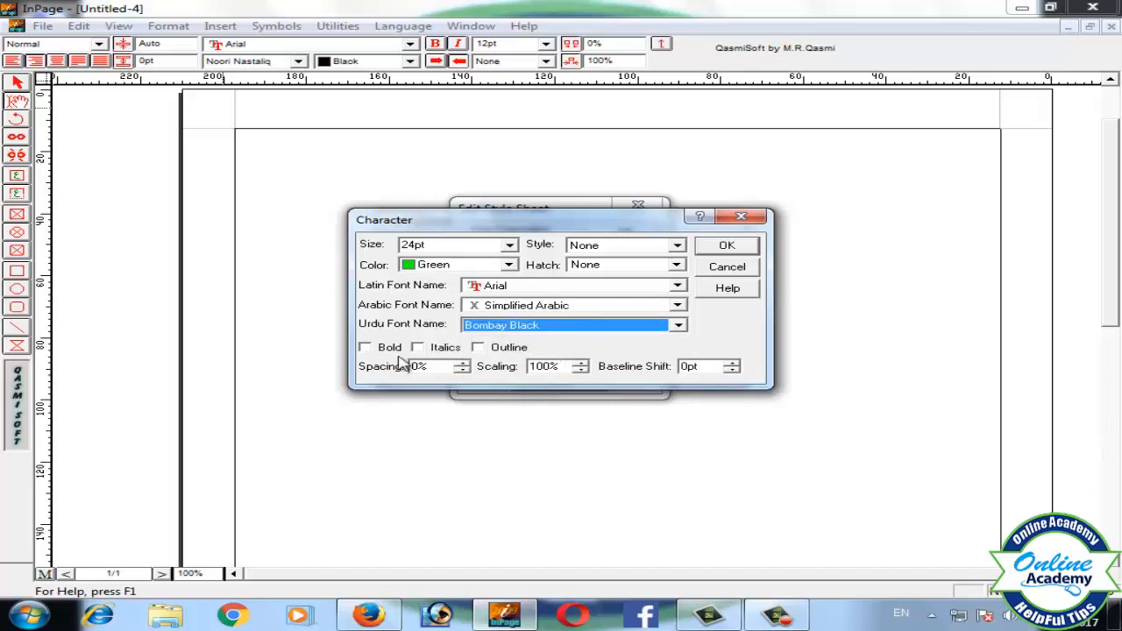
left_click(366, 348)
left_click(417, 347)
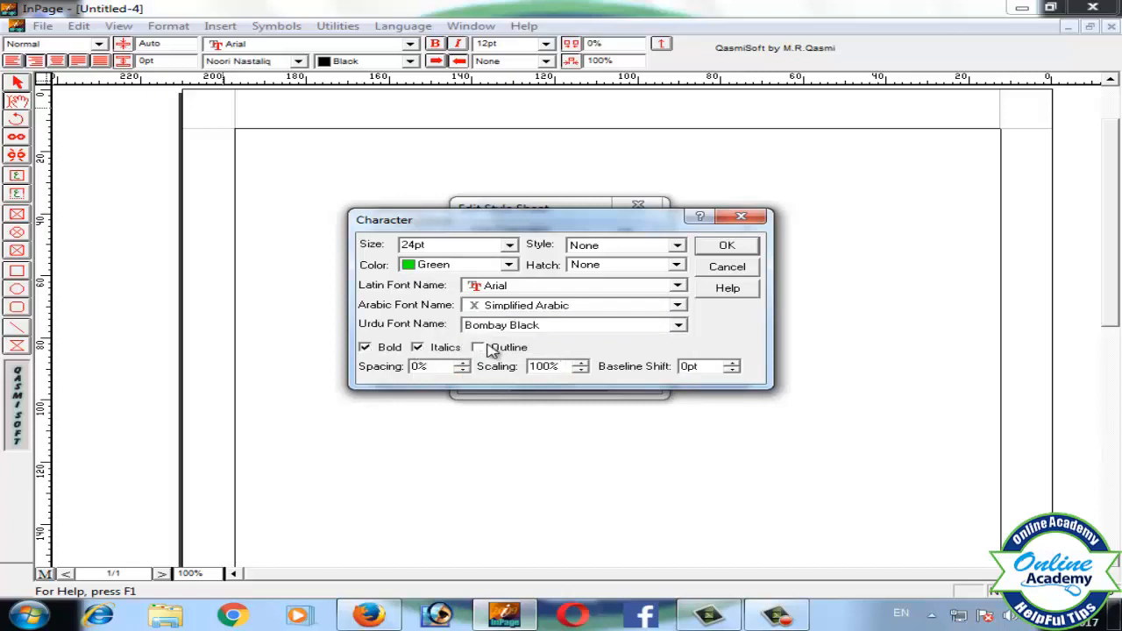
left_click(741, 249)
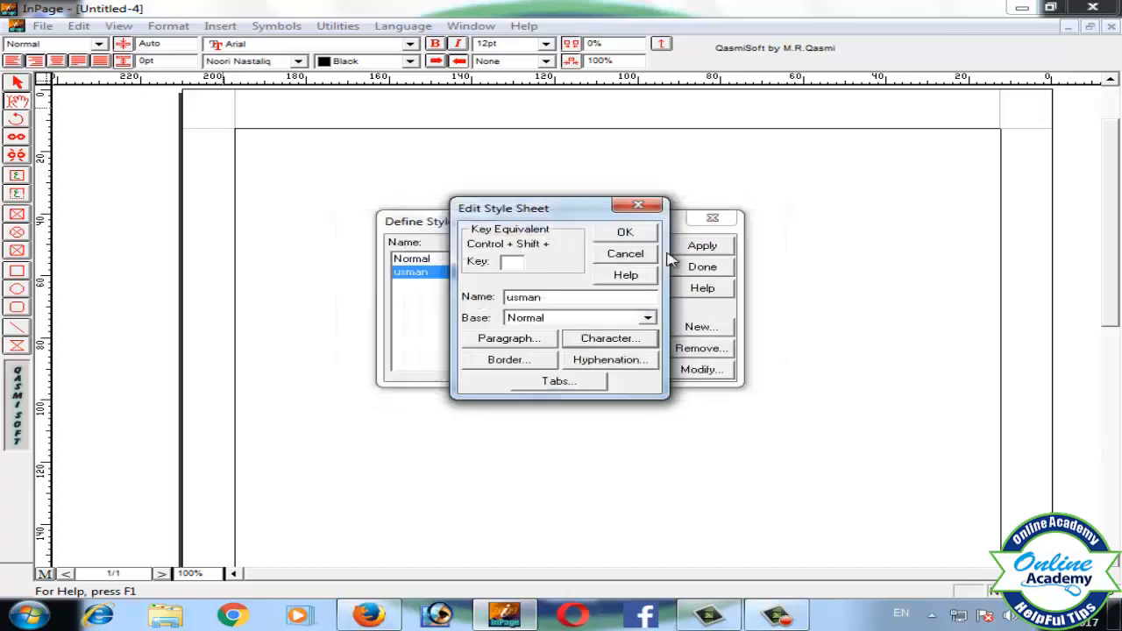
Assign the letter u as the style sheet's key equivalent and finish defining style sheets
left_click(510, 262)
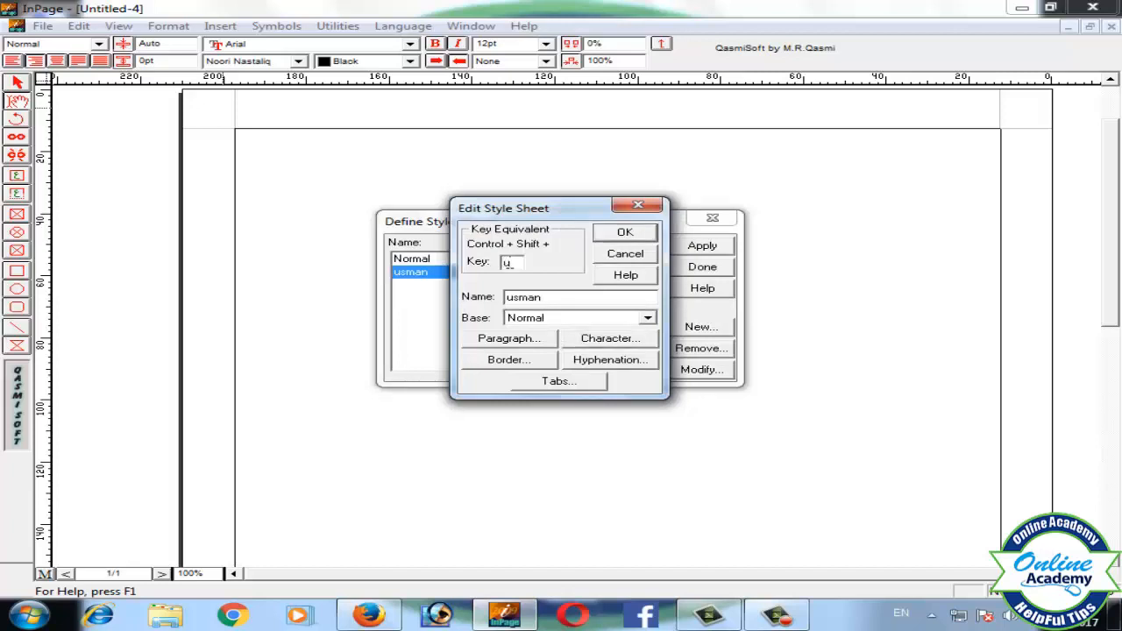
left_click(629, 233)
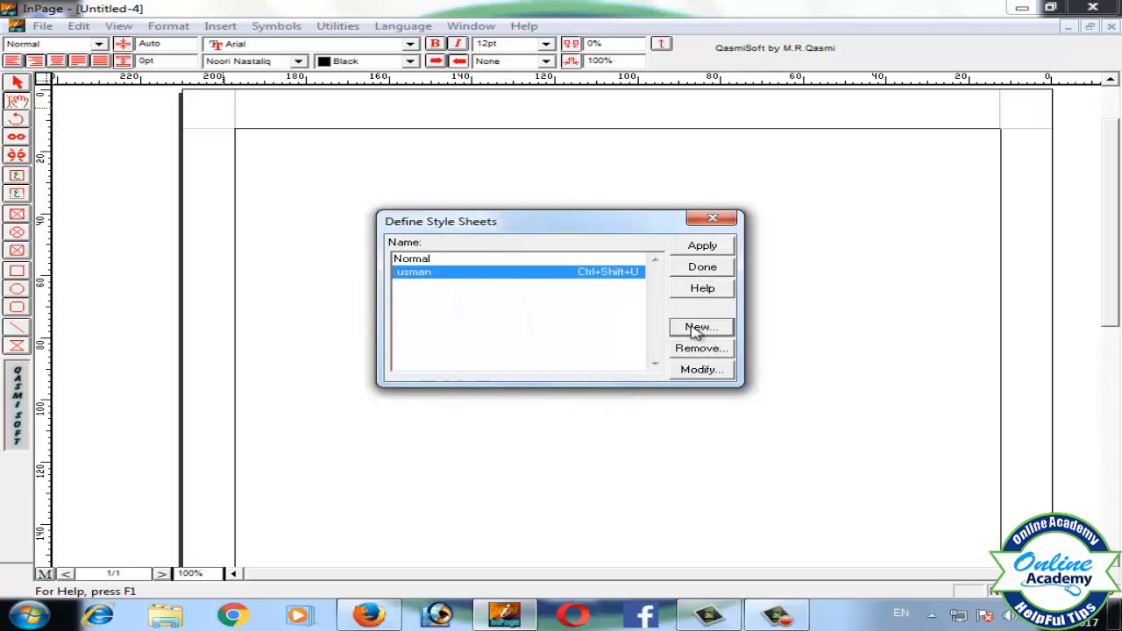
left_click(701, 266)
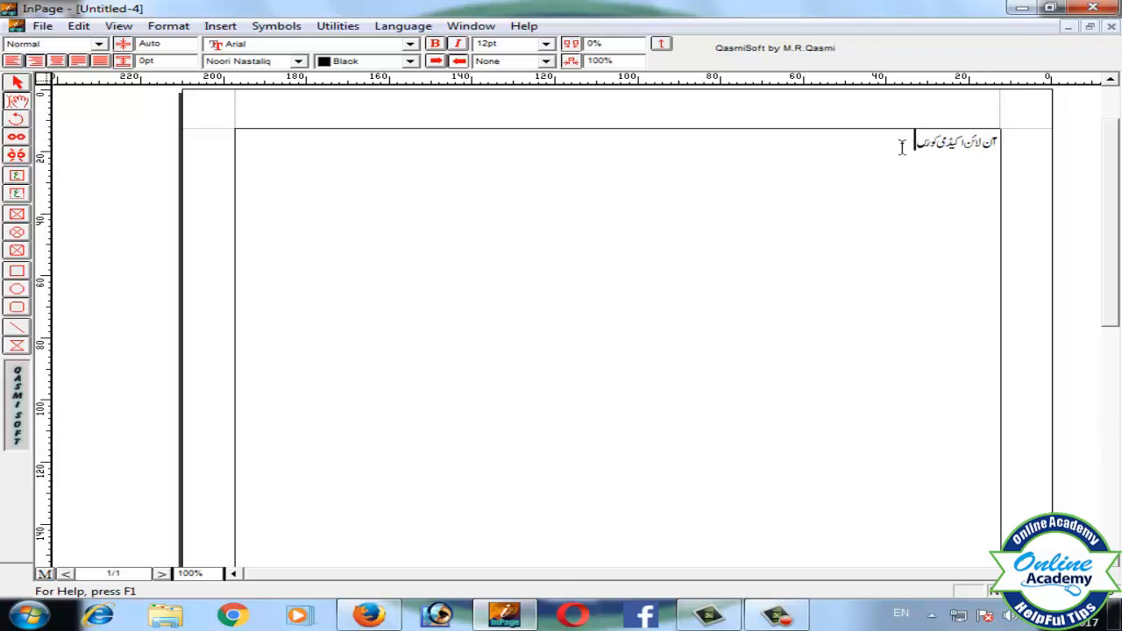
Apply the newly defined style sheet to the whole Urdu text line on the page
left_click_drag(902, 143, 1034, 151)
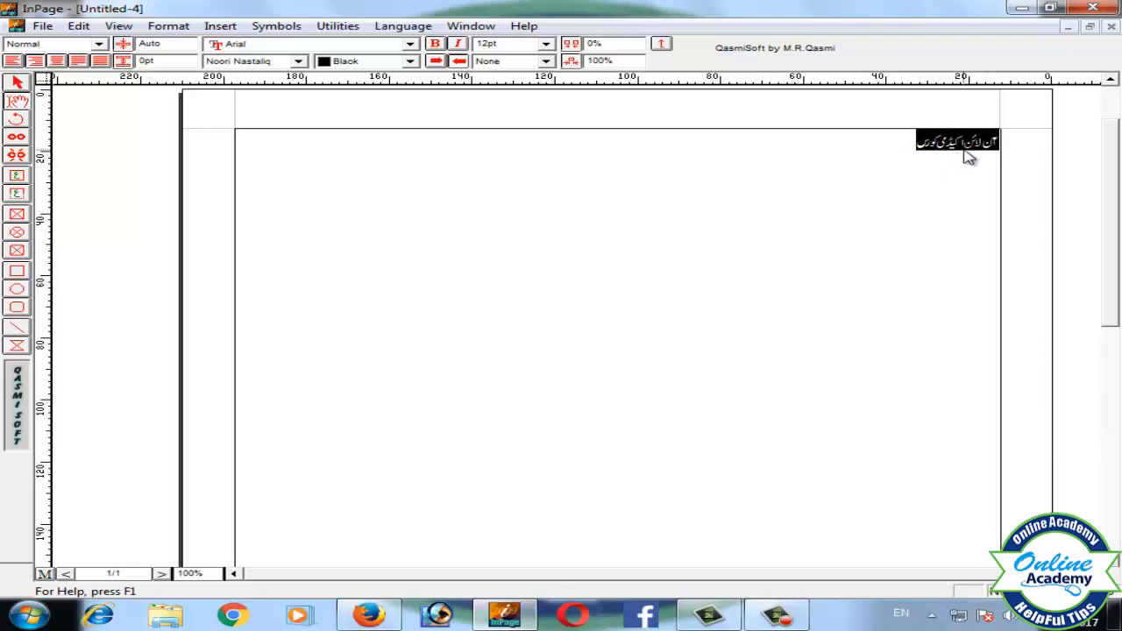
left_click(99, 44)
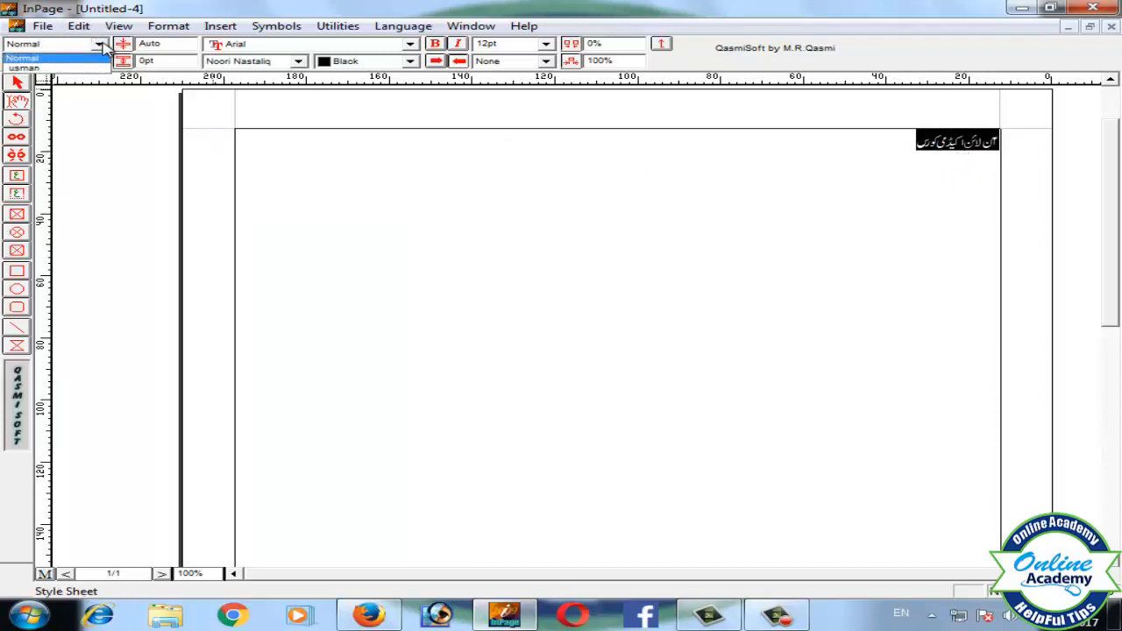
left_click(26, 68)
left_click(746, 258)
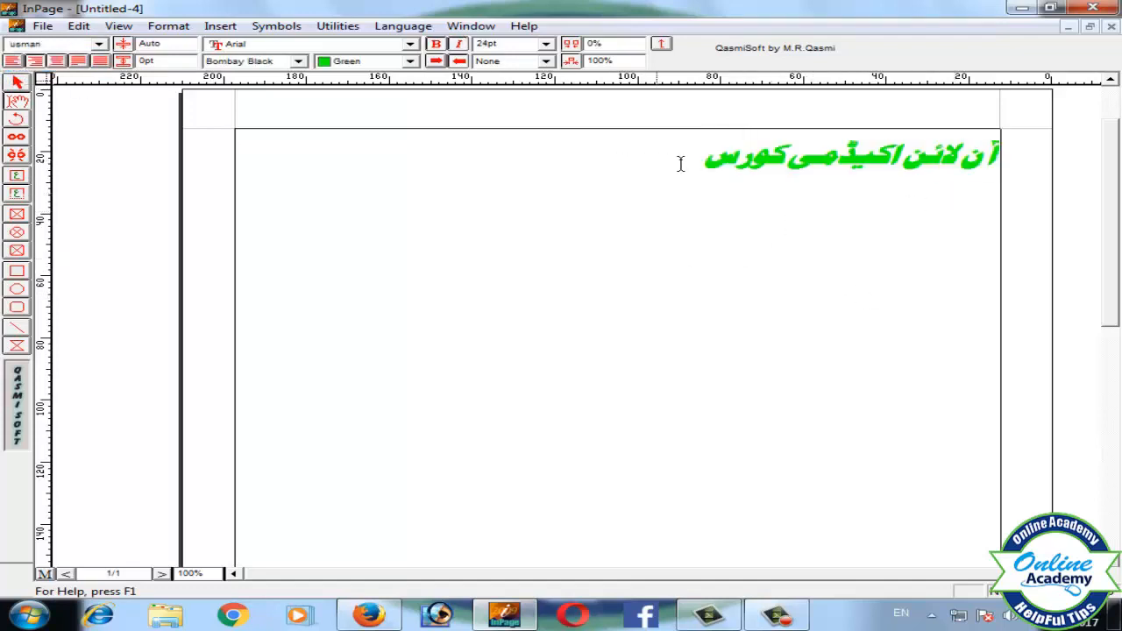
left_click_drag(699, 163, 648, 180)
left_click_drag(711, 171, 1004, 163)
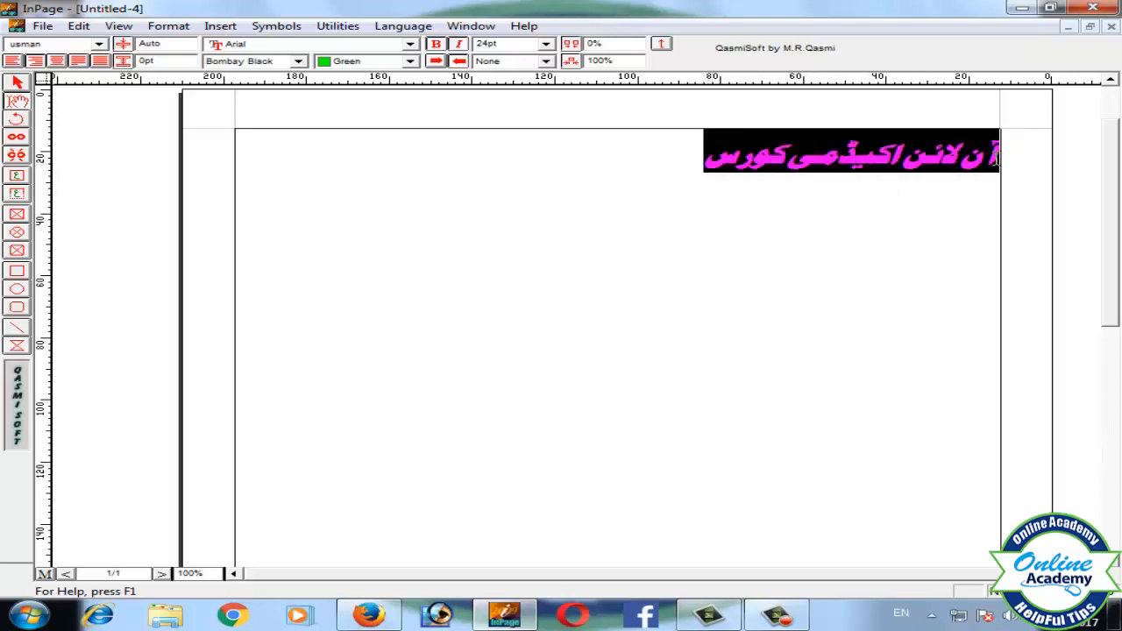
left_click(895, 211)
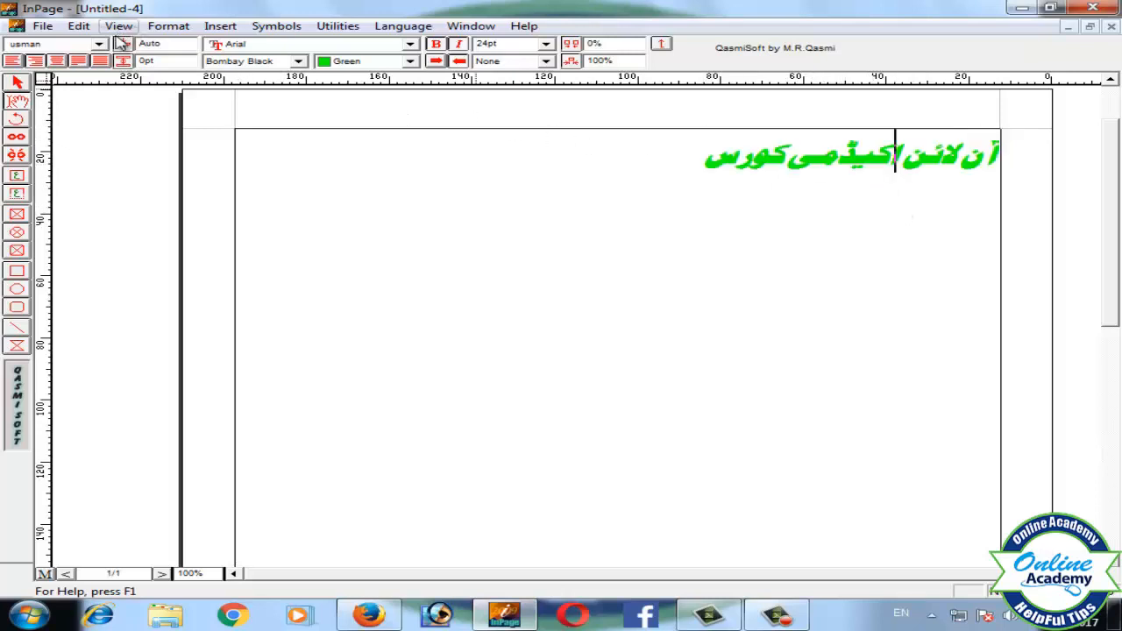
left_click(165, 27)
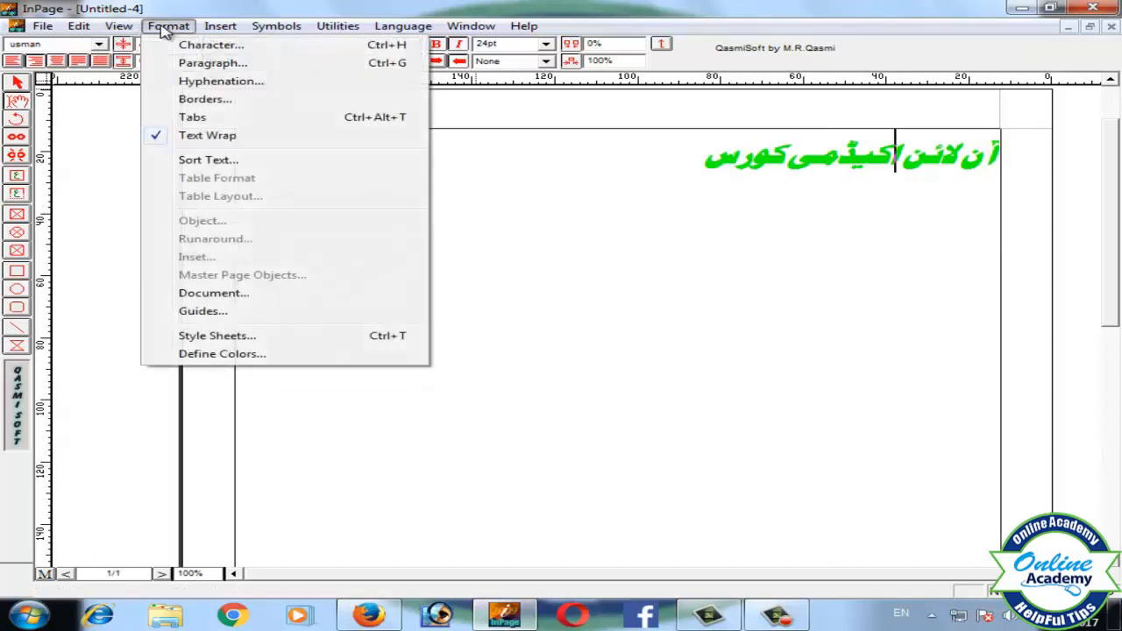
left_click(165, 27)
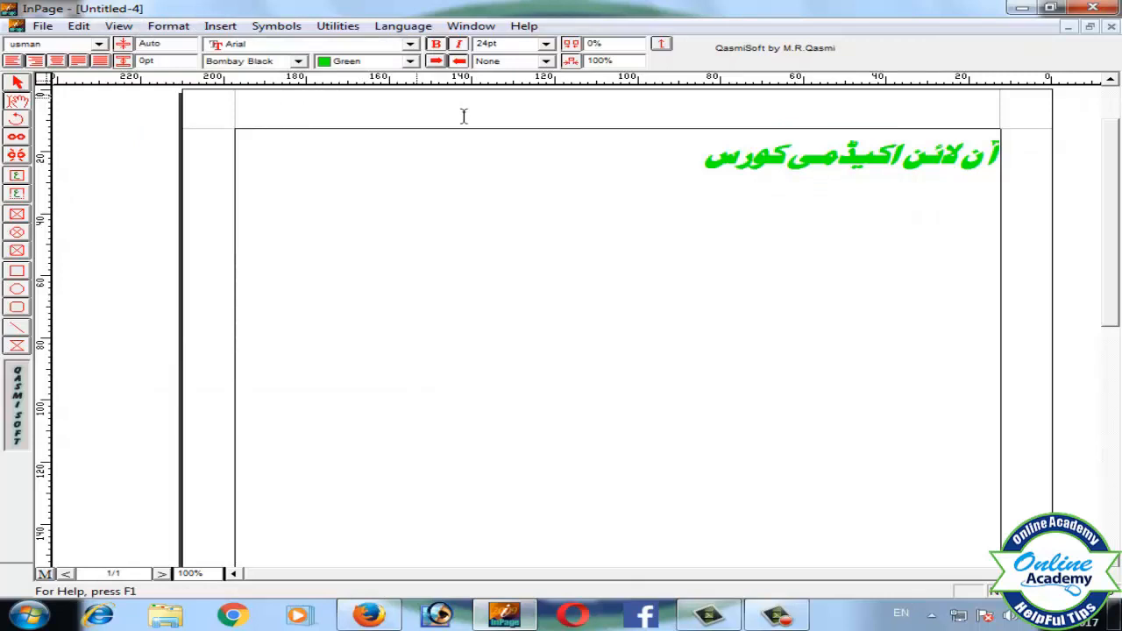
left_click(701, 161)
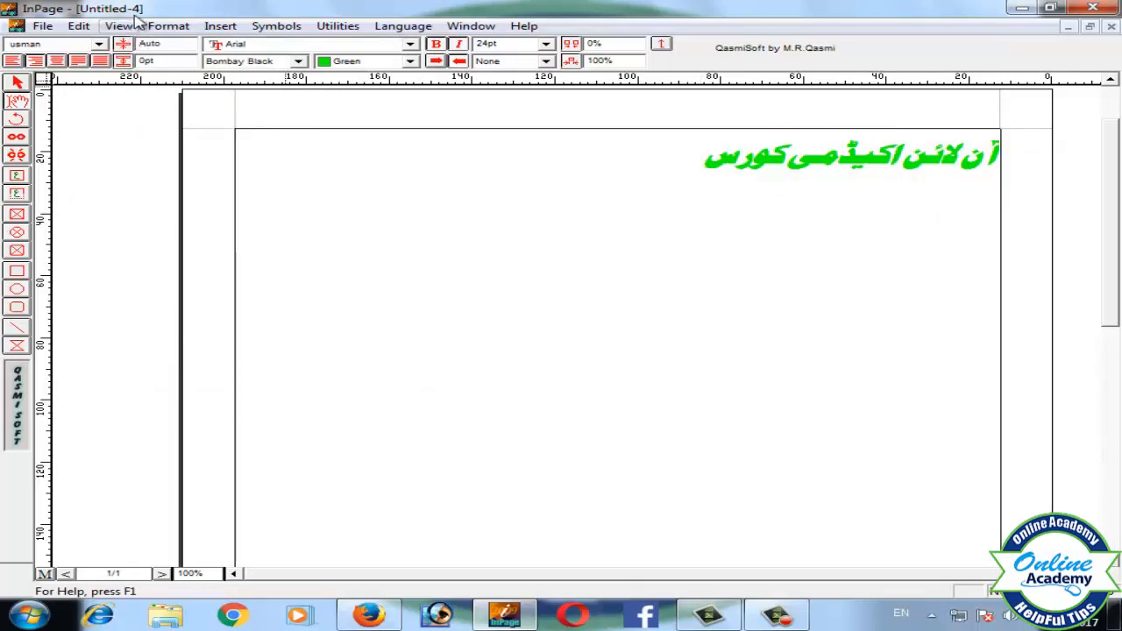
Start defining a new color named Beautiful
left_click(167, 25)
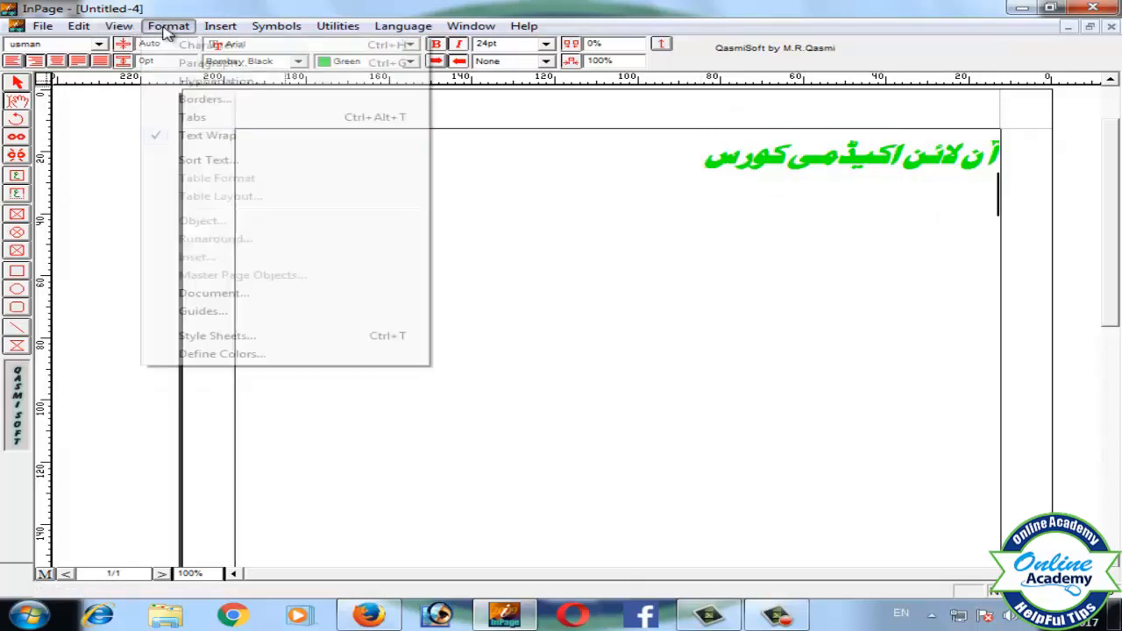
left_click(215, 354)
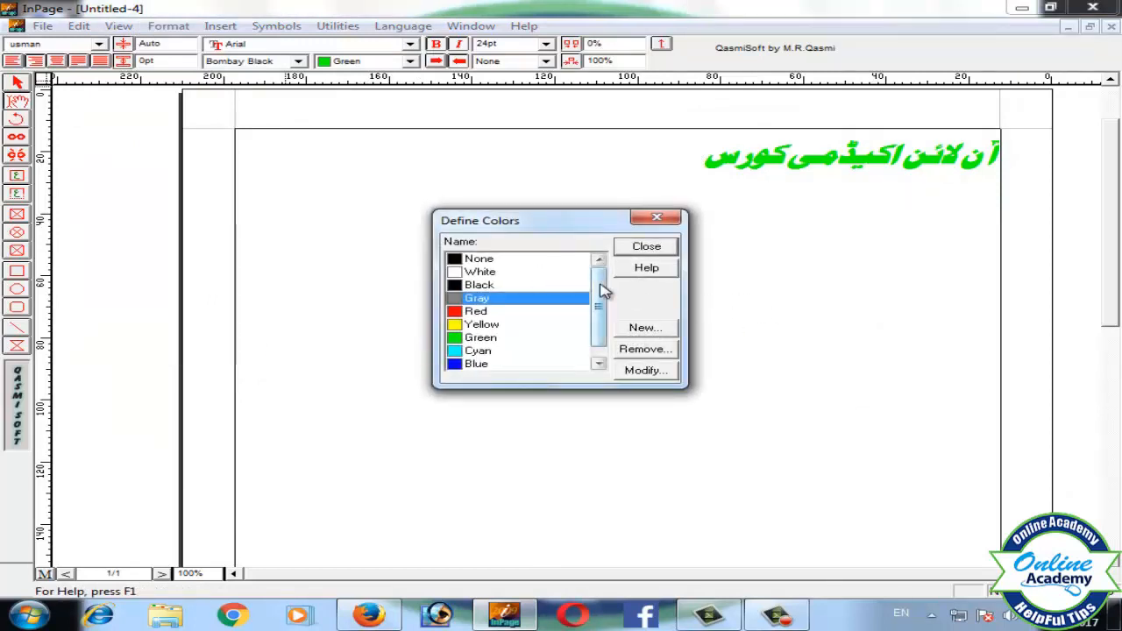
left_click_drag(603, 290, 598, 302)
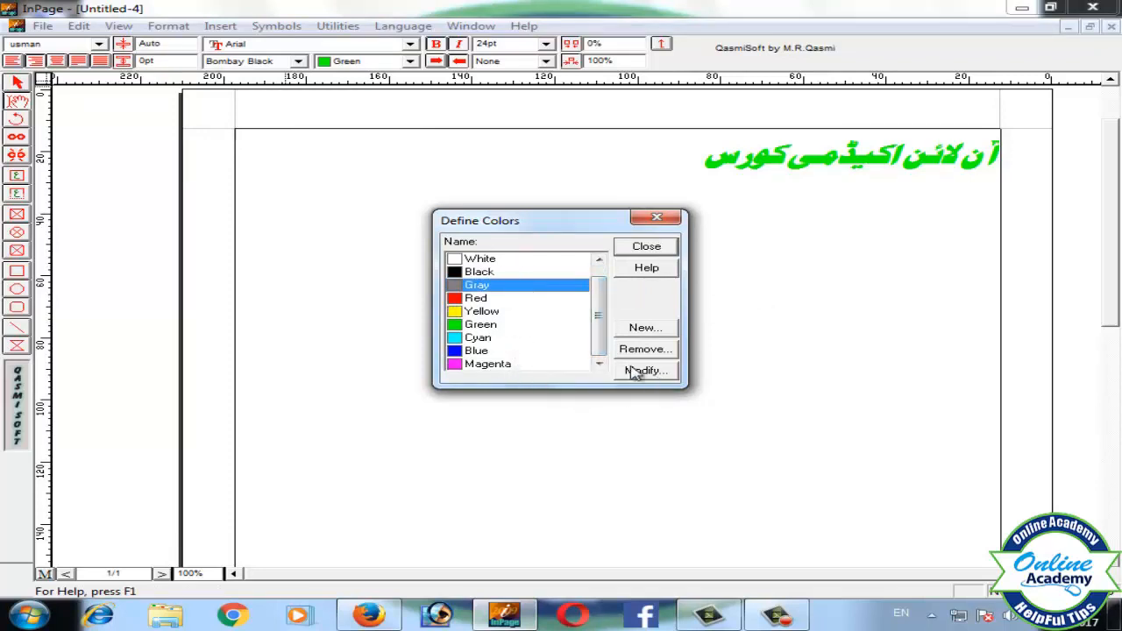
left_click(662, 333)
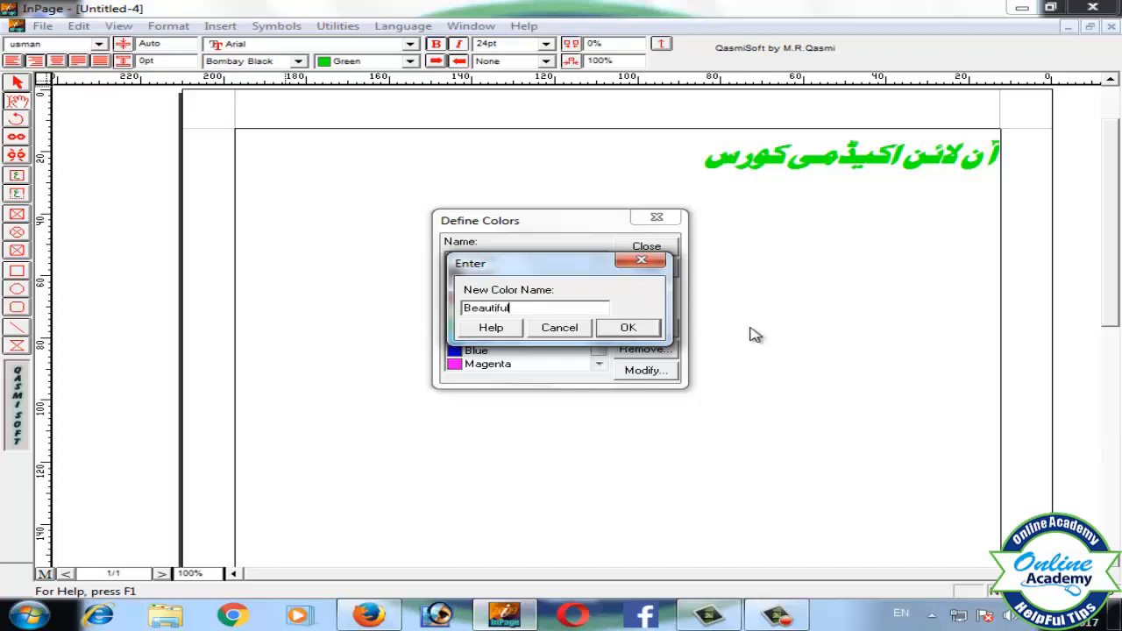
left_click(642, 328)
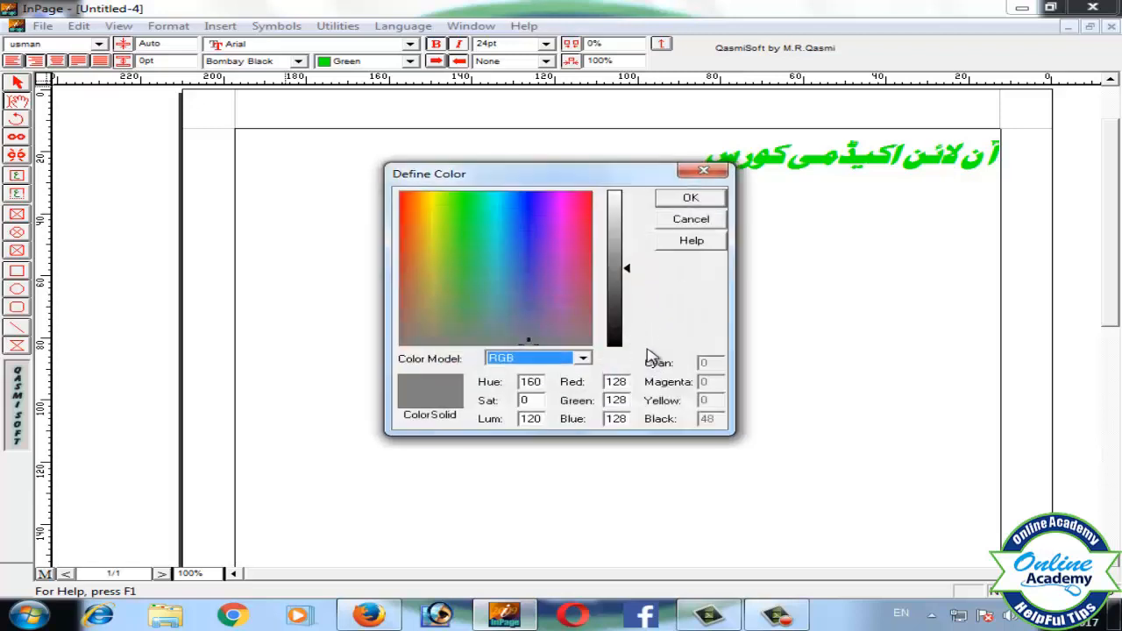
Pick a purple of about Red 173, Green 62, Blue 193 for the new color and finish defining colors
left_click_drag(506, 269, 426, 226)
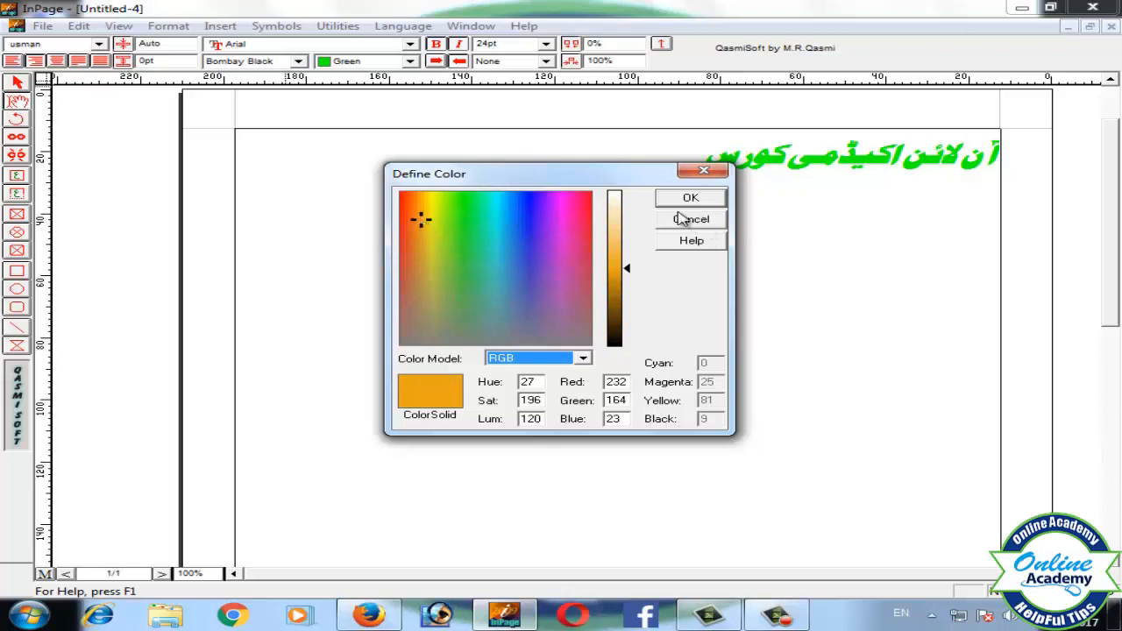
left_click_drag(491, 227, 556, 266)
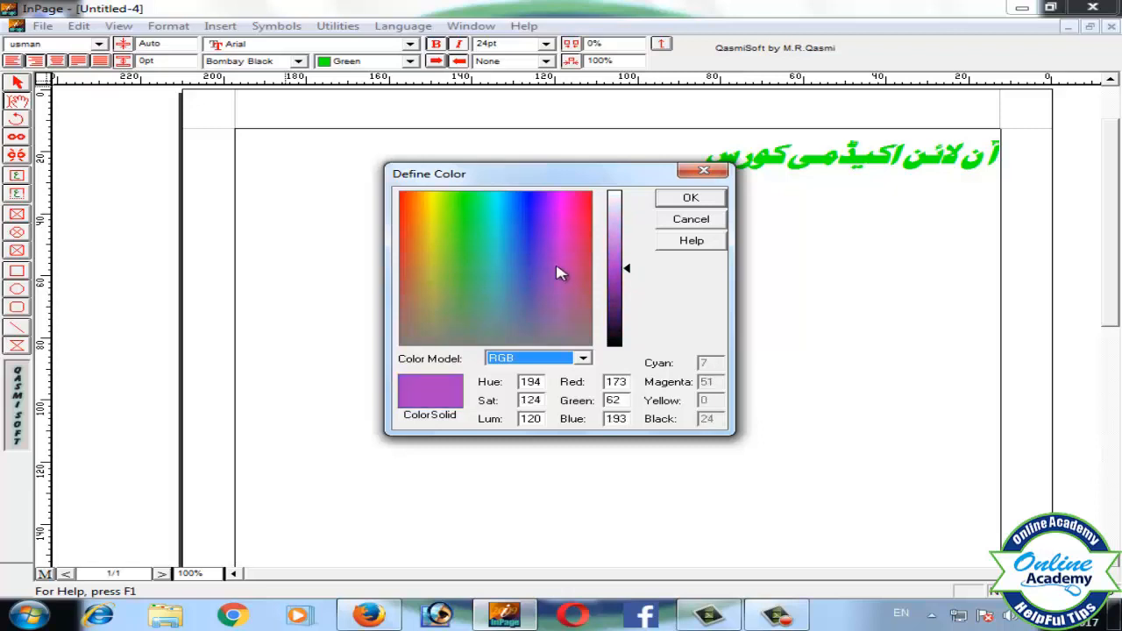
left_click(688, 200)
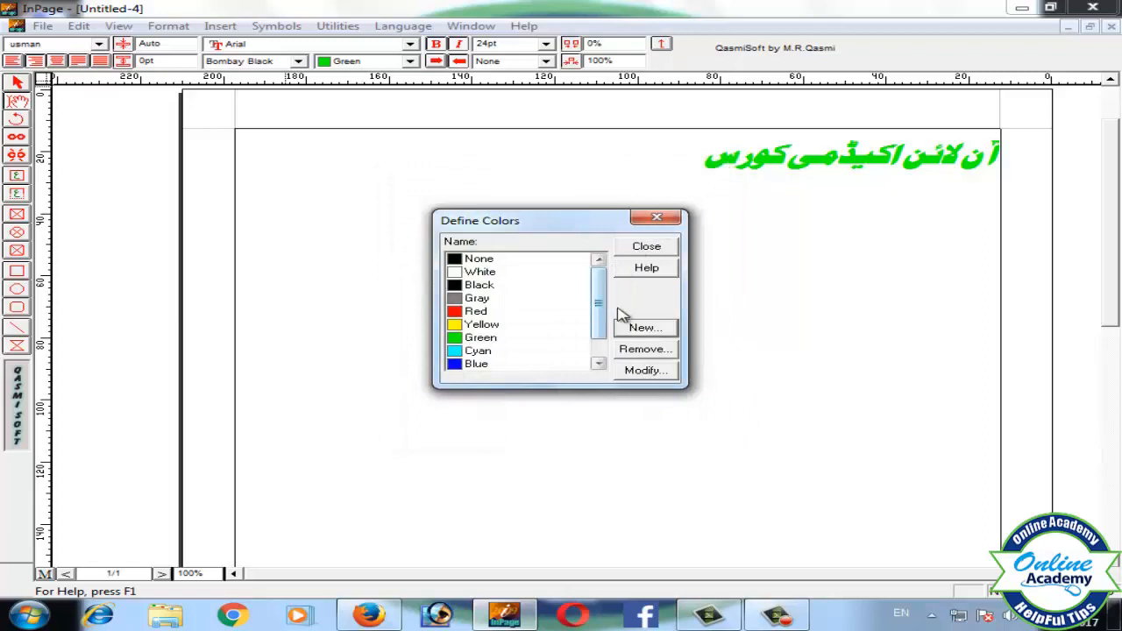
left_click(646, 248)
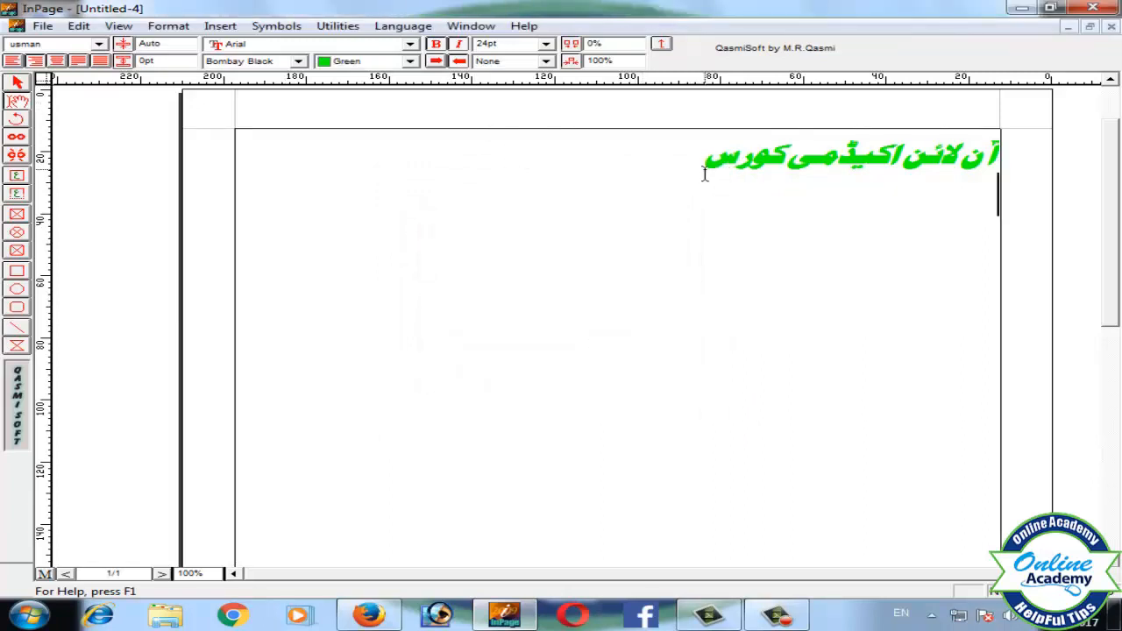
left_click_drag(693, 160, 1008, 161)
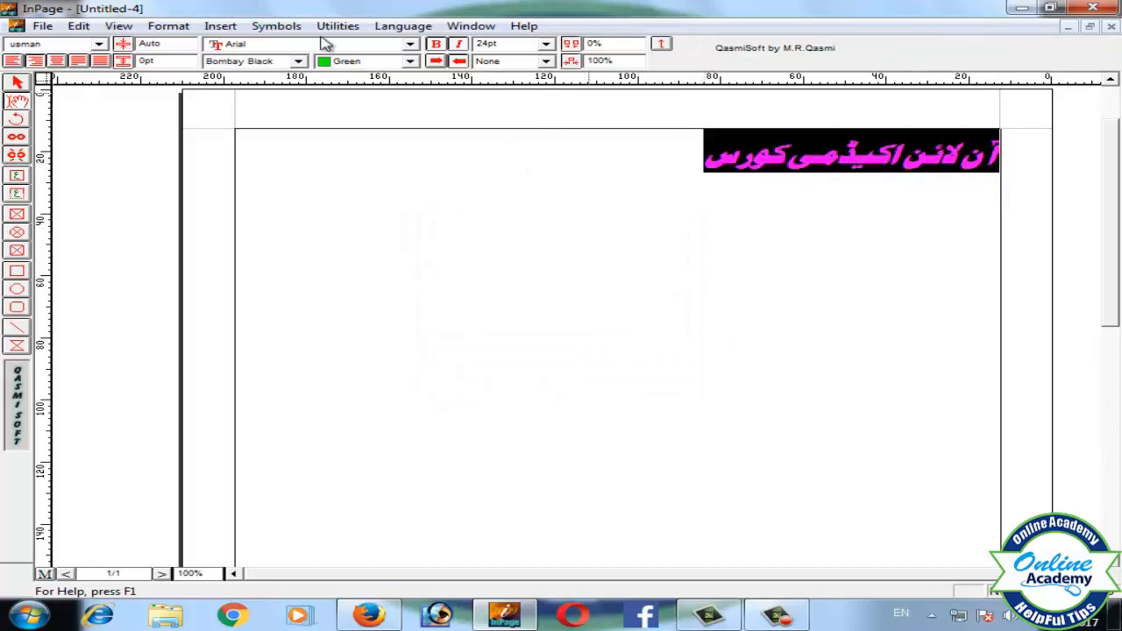
left_click(410, 64)
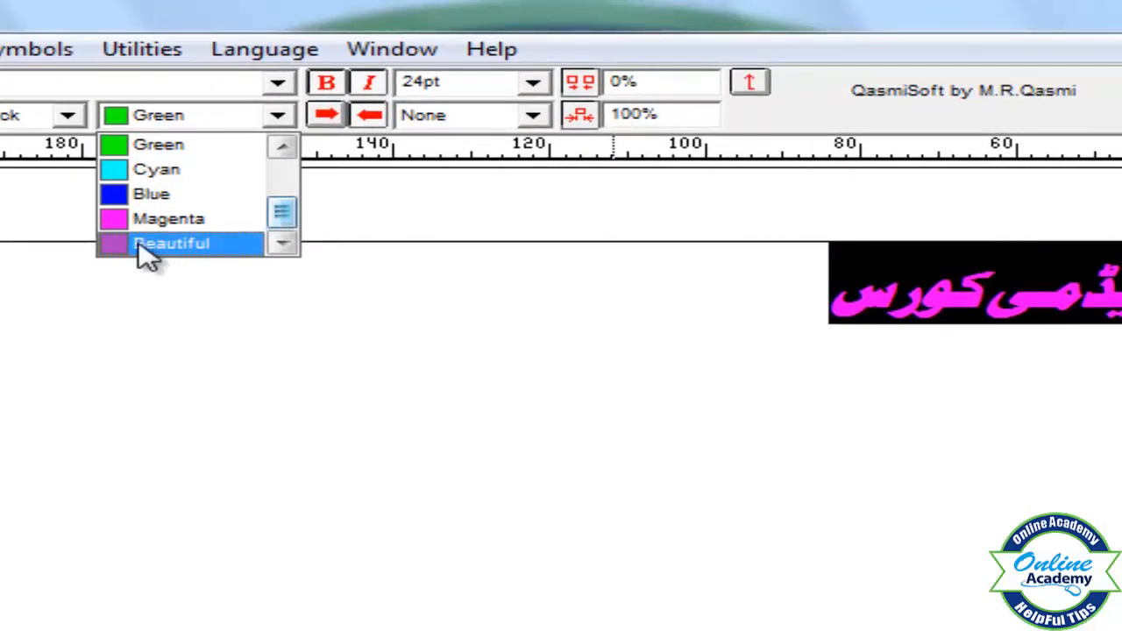
left_click(789, 410)
left_click(785, 318)
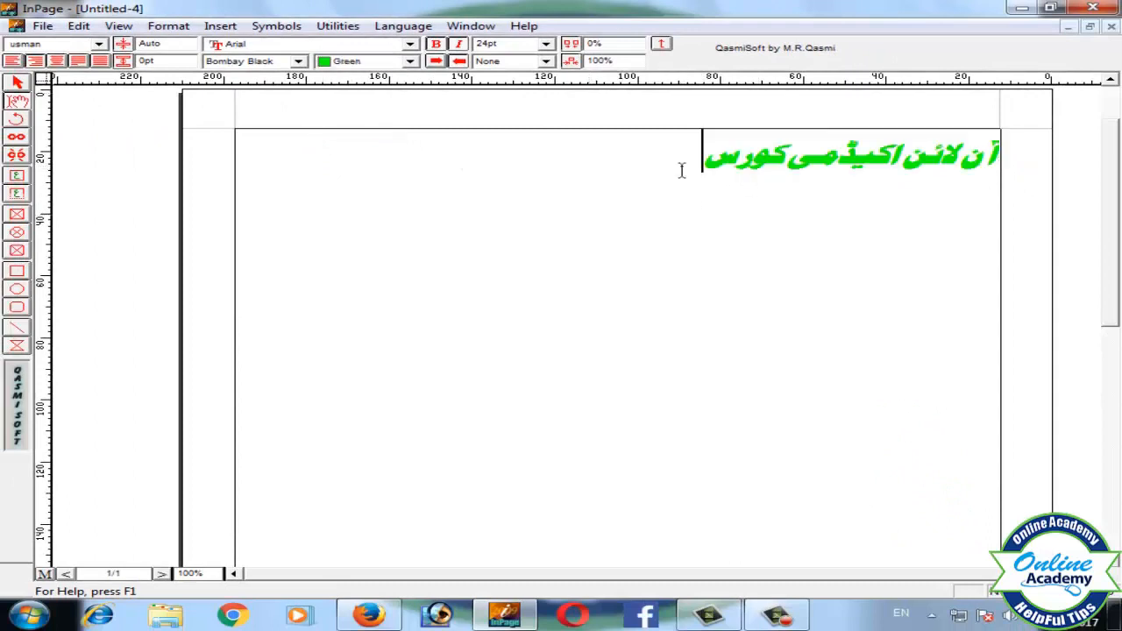
Set the text color of the whole Urdu line to Beautiful
left_click_drag(681, 169, 915, 158)
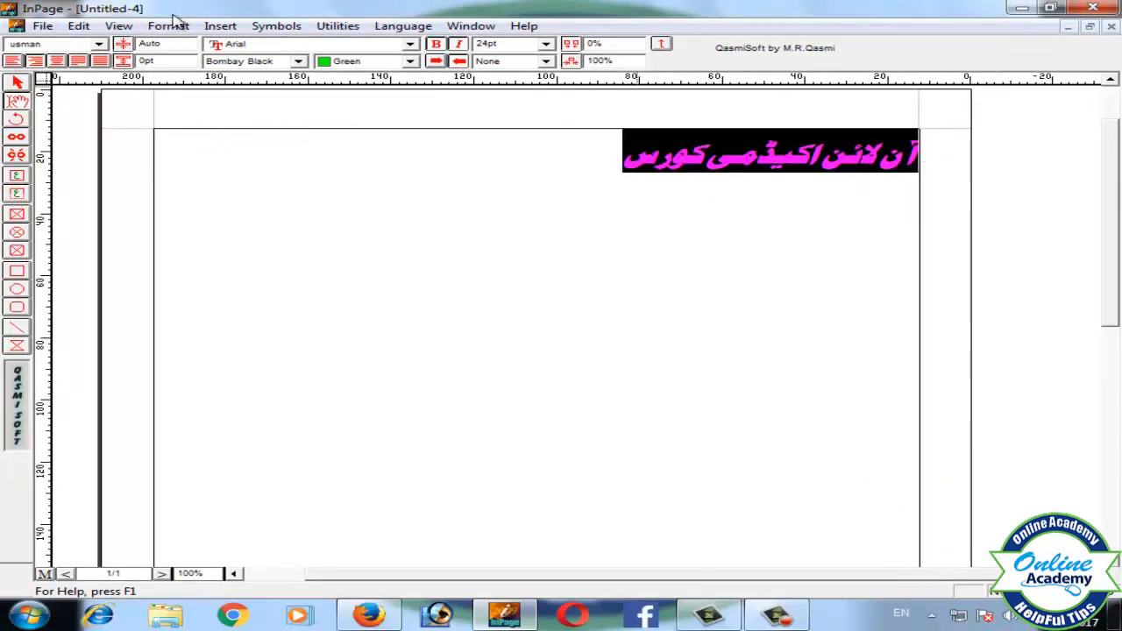
left_click(409, 61)
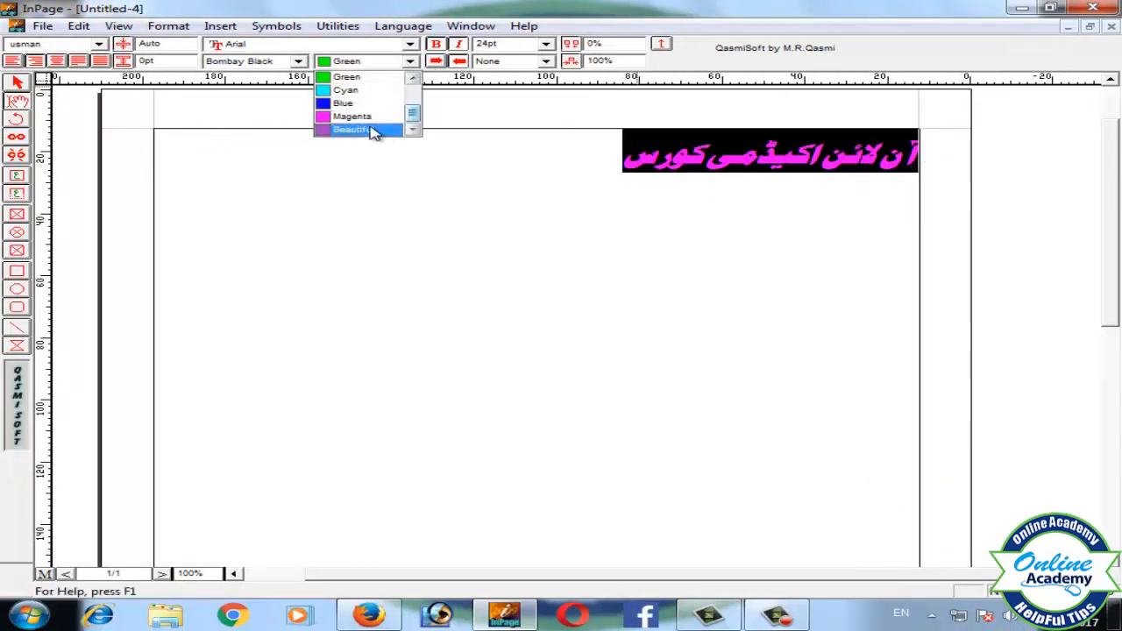
left_click(368, 133)
left_click(470, 184)
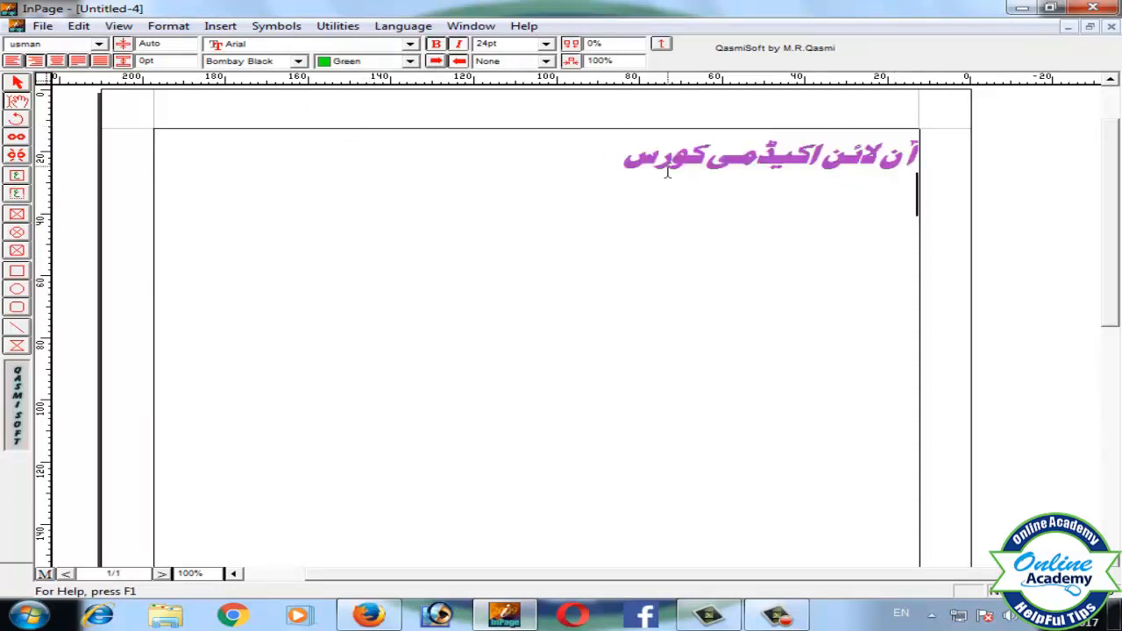
Check which text color is assigned to the Urdu line
left_click_drag(601, 165, 925, 156)
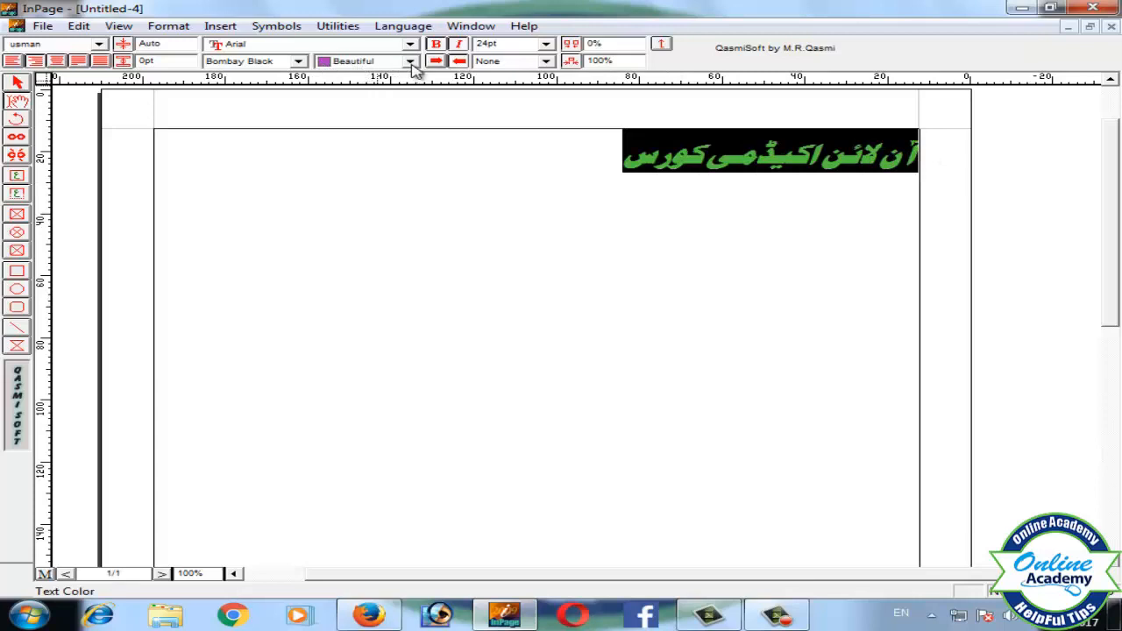
left_click(409, 61)
left_click(412, 129)
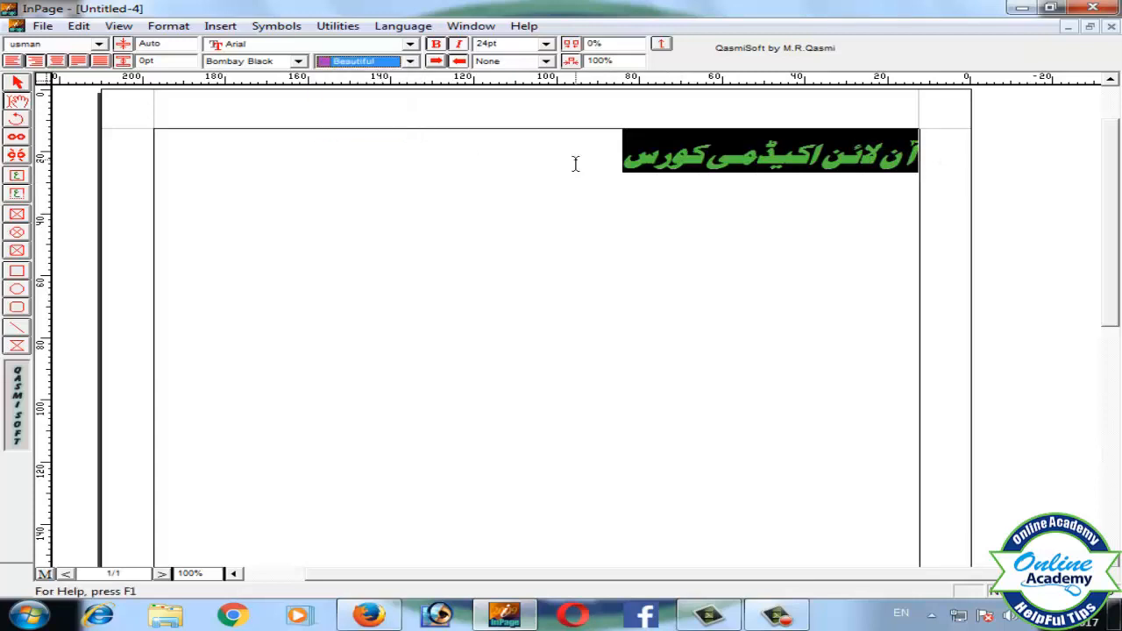
left_click(619, 165)
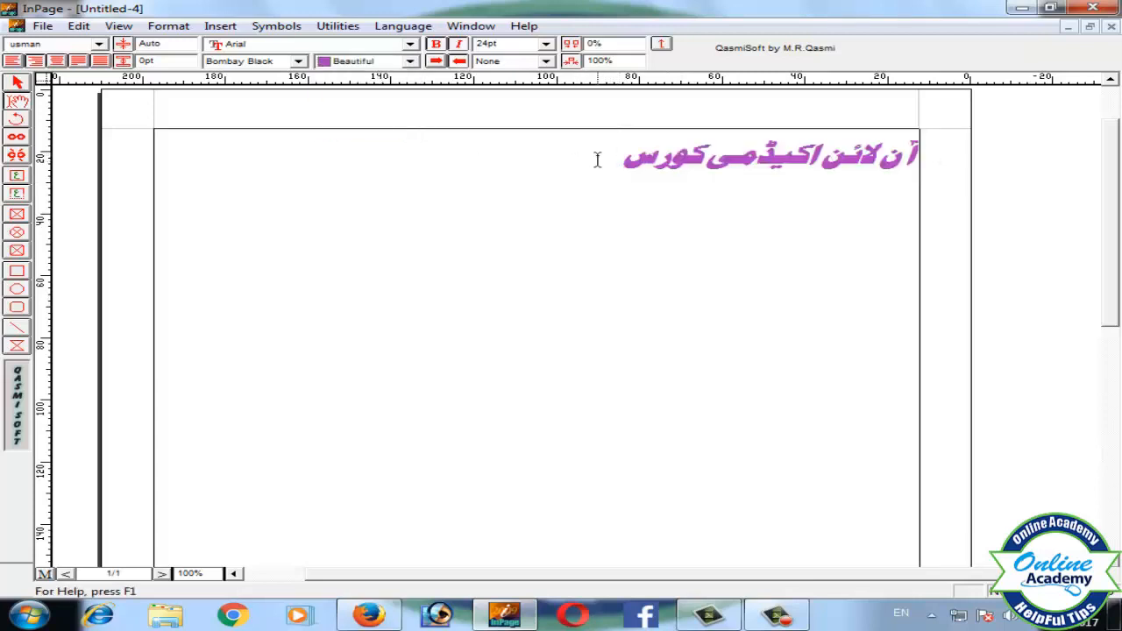